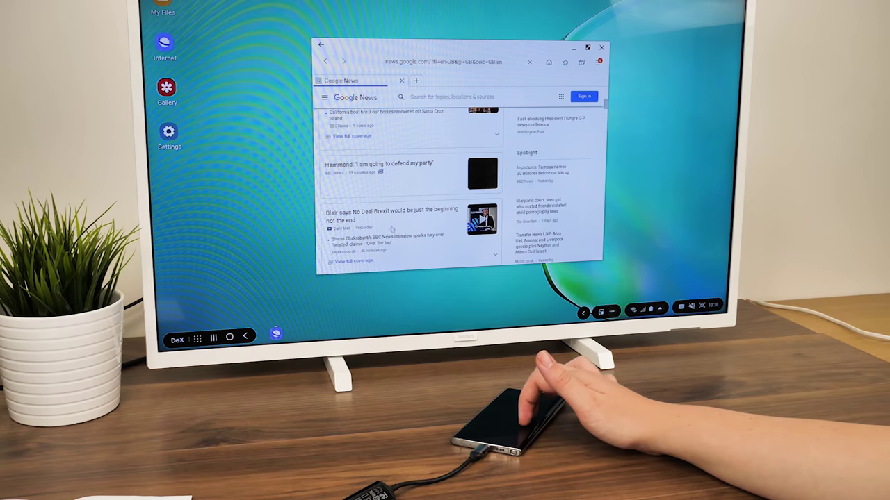
{"action": "scroll", "coordinate": [391, 228], "scroll_direction": "down", "scroll_amount": 3}
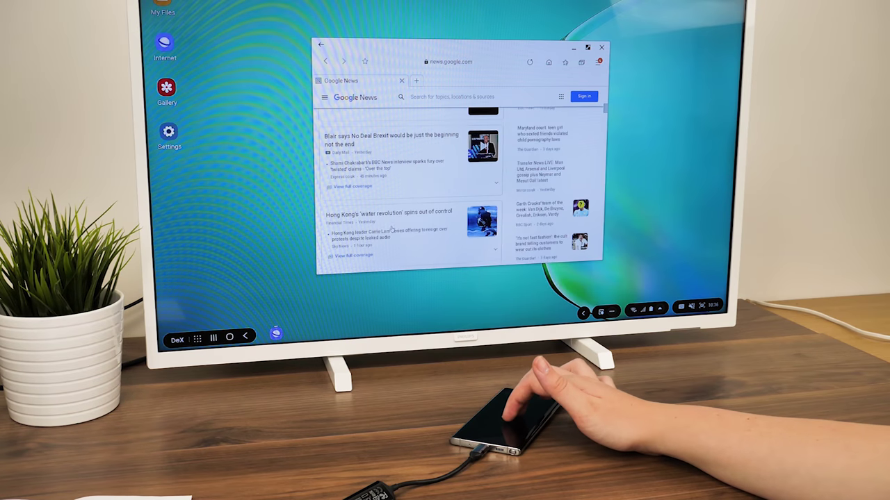